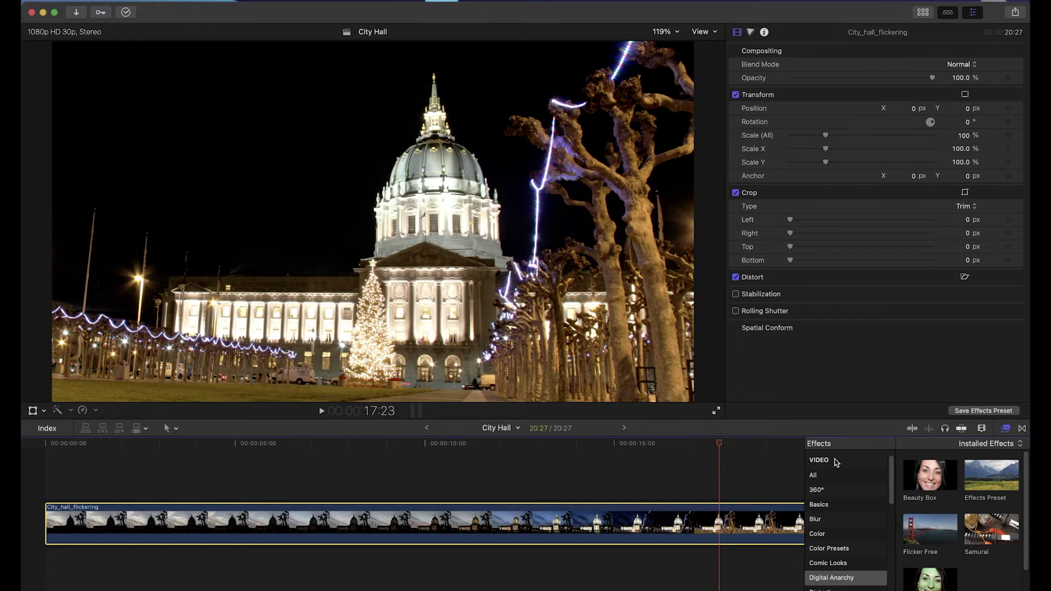
# Apply the Digital Anarchy Flicker Free effect to the City_hall_flickering clip in the timeline.
pyautogui.moveTo(929, 528); pyautogui.dragTo(704, 520)
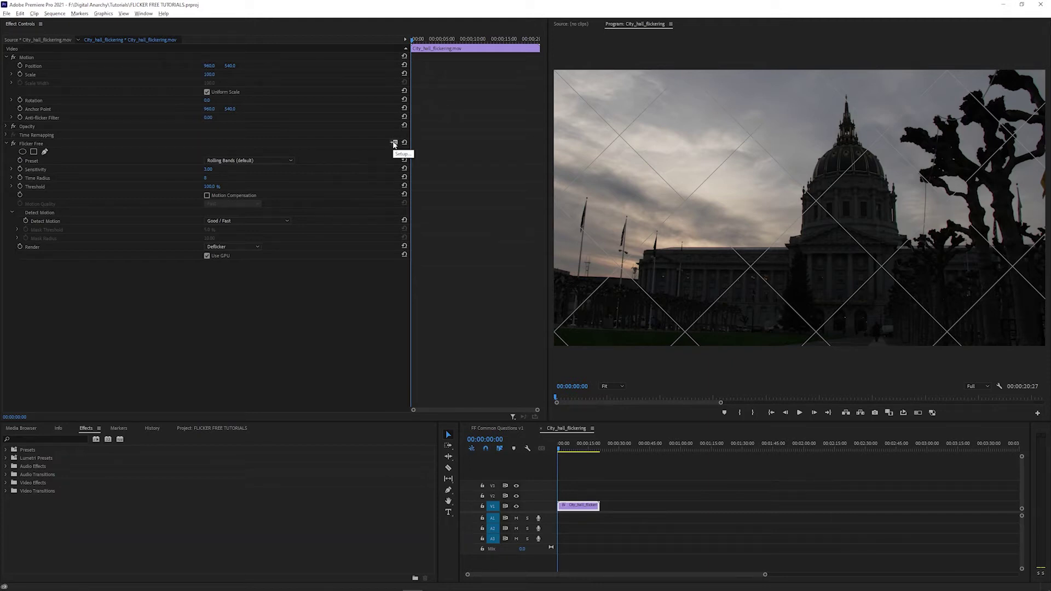
# In Premiere Pro, open Flicker Free's setup and choose Authorize in the serial number dialog.
pyautogui.click(394, 142)
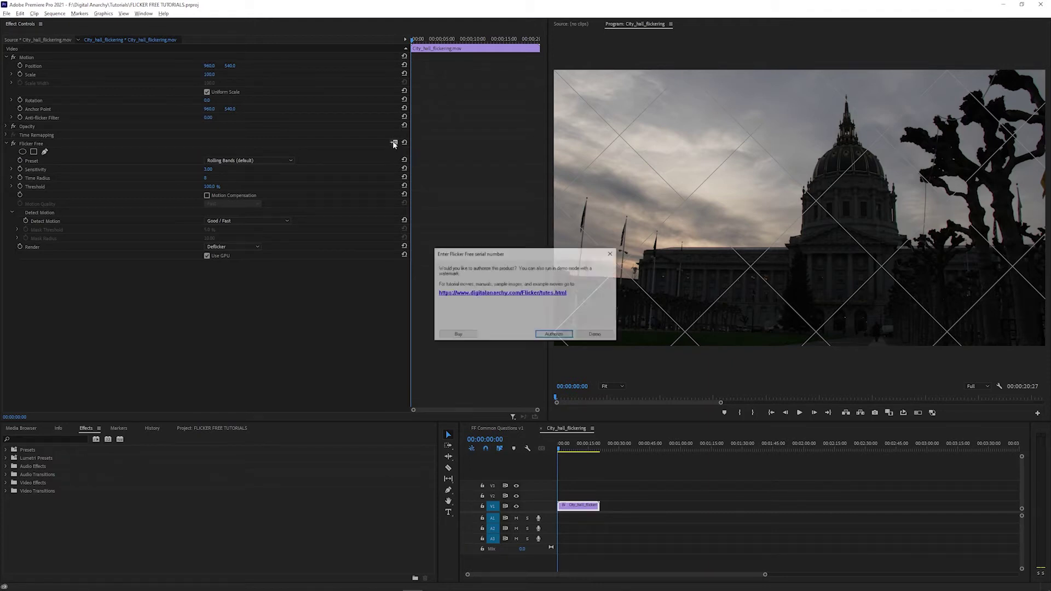
pyautogui.click(554, 336)
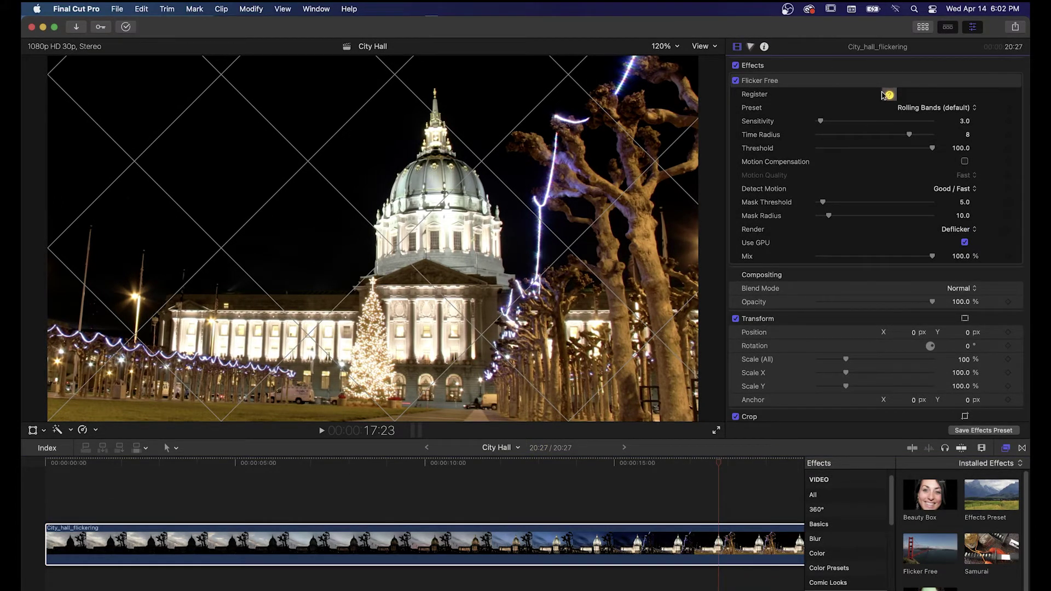
# Confirm Final Cut Pro is version 10.5.2, then open Flicker Free's Register prompt in the Inspector.
pyautogui.click(89, 11)
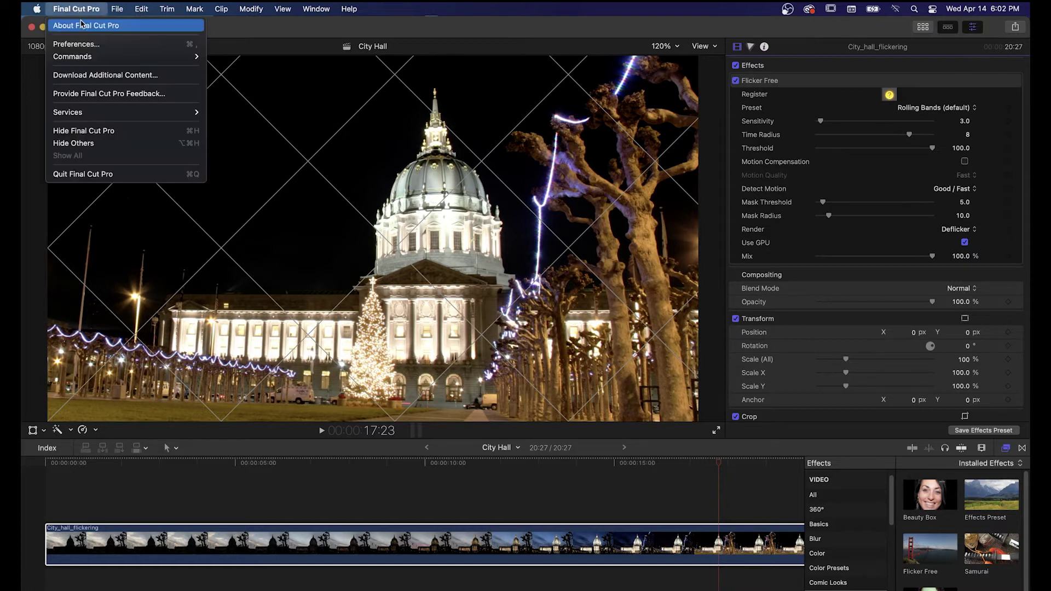
pyautogui.click(83, 28)
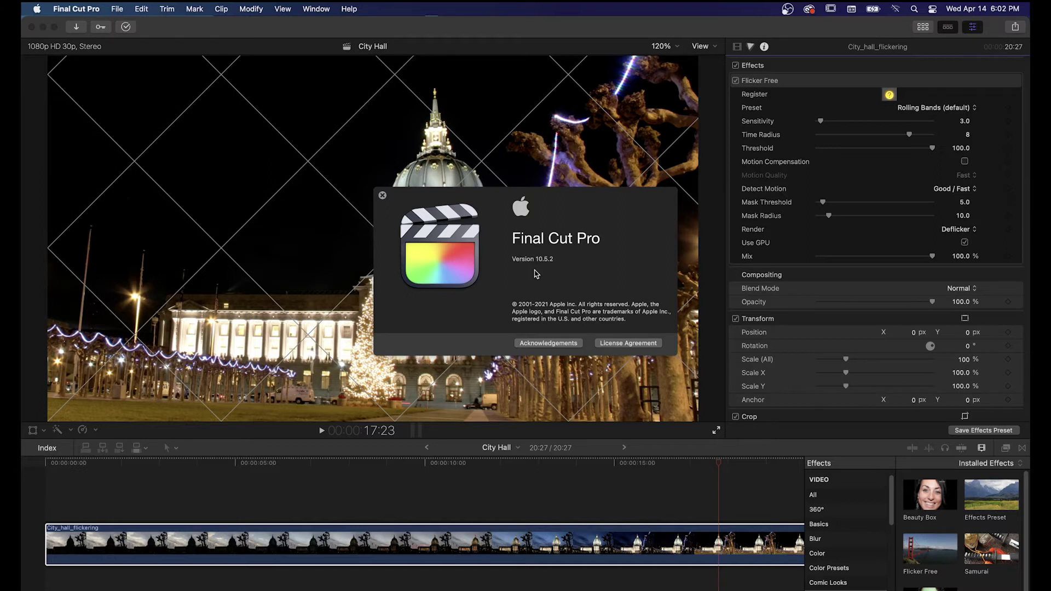
pyautogui.click(382, 196)
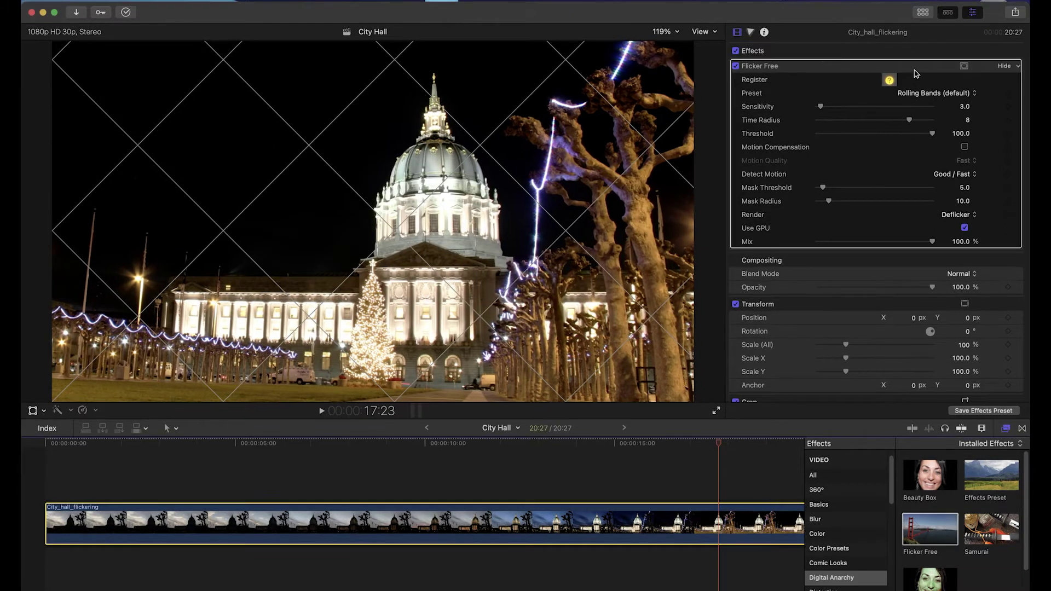
pyautogui.click(890, 95)
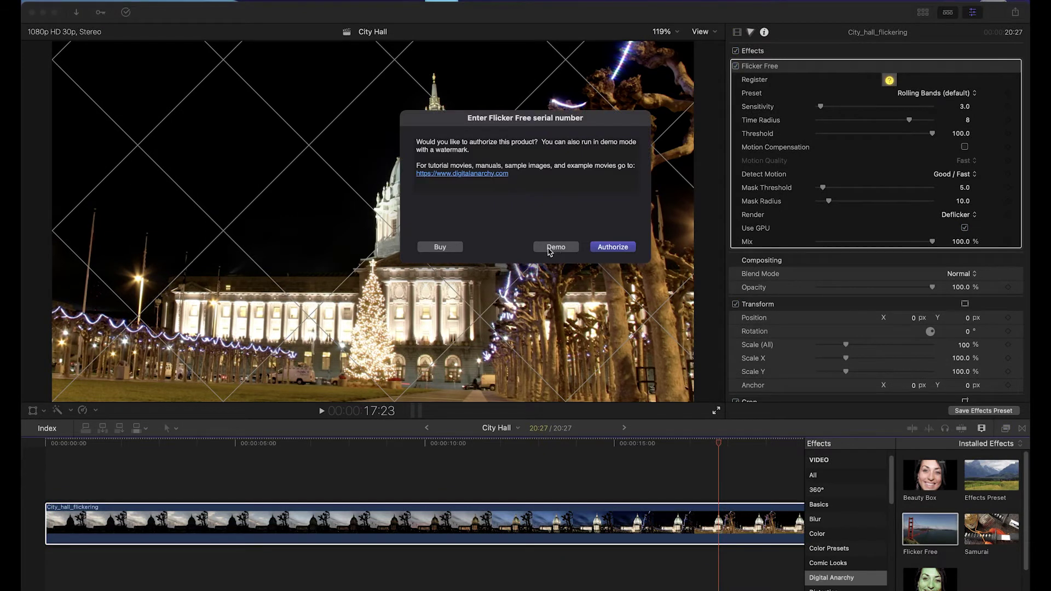
# Choose Authorize, enter the registrant name, and paste a serial, which is rejected as incorrect.
pyautogui.click(615, 250)
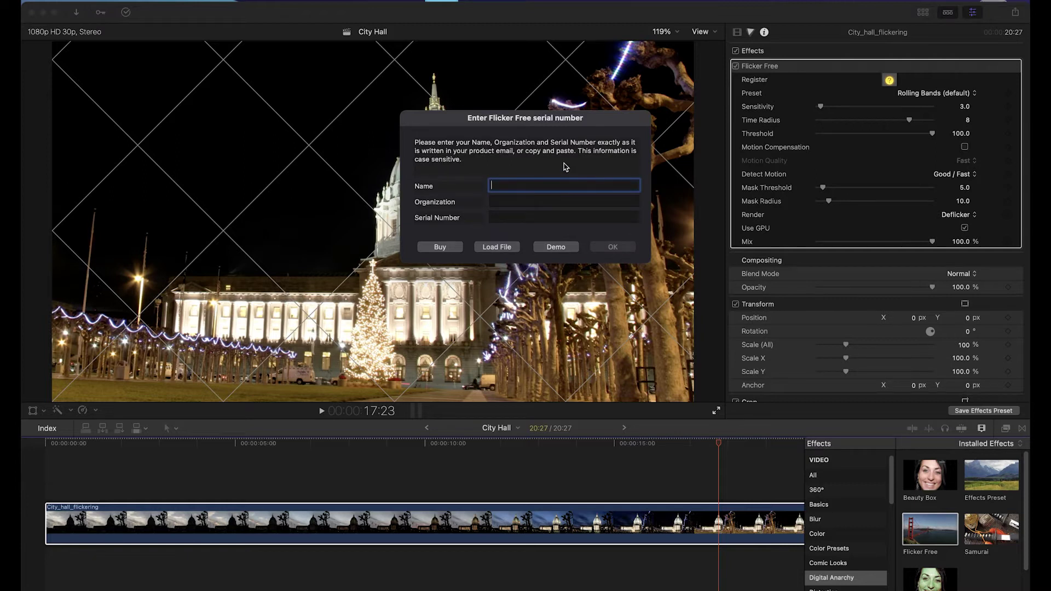
pyautogui.write('Name')
pyautogui.click(564, 201)
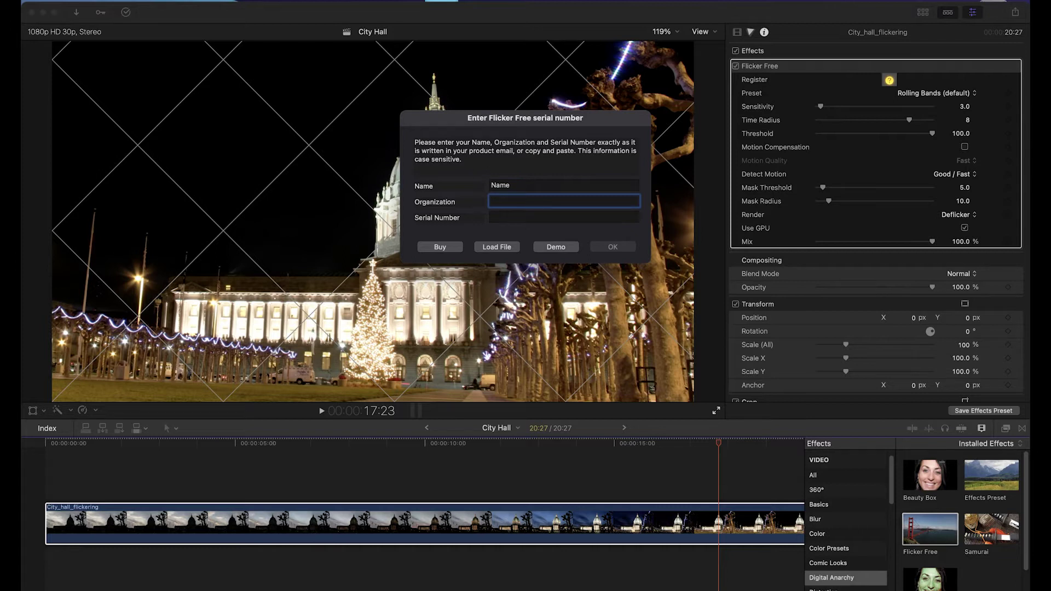
pyautogui.click(509, 216)
pyautogui.press('super+v')
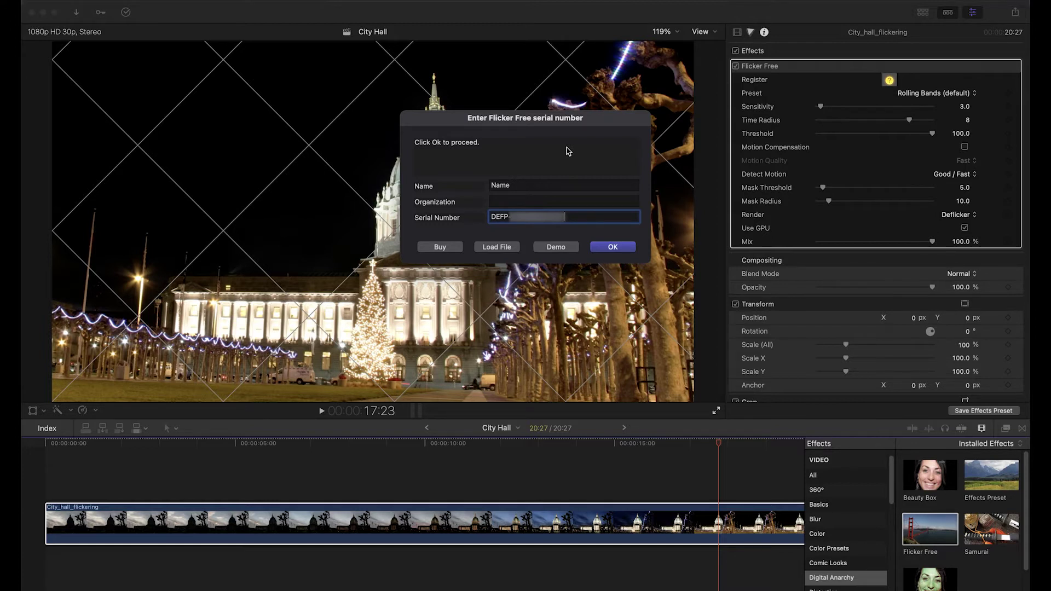
pyautogui.press('Return')
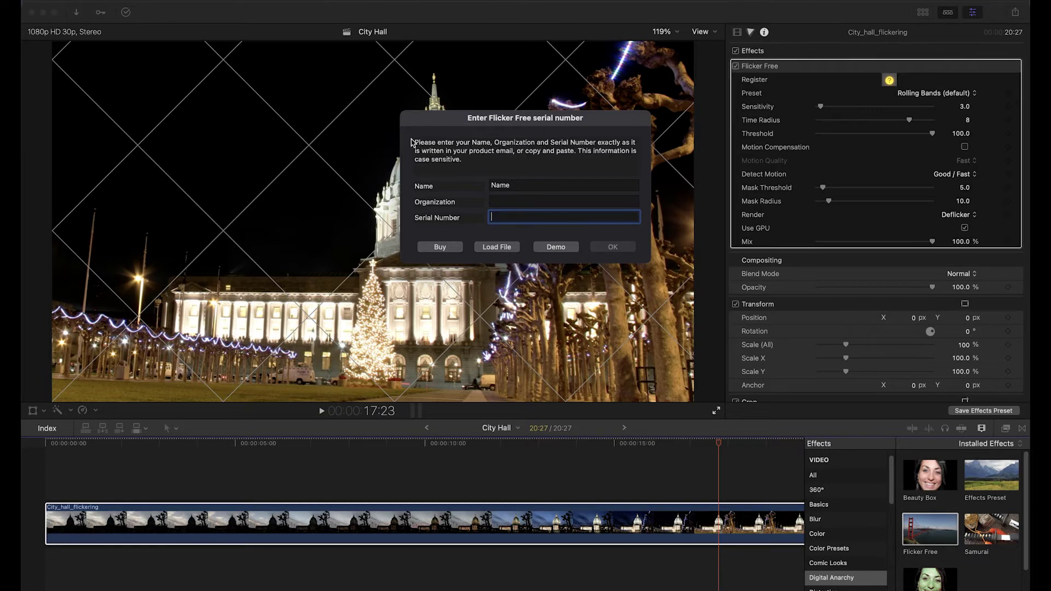
# Submit other serials, including a DEFP- serial rejected as belonging to an older version.
pyautogui.press('super+v')
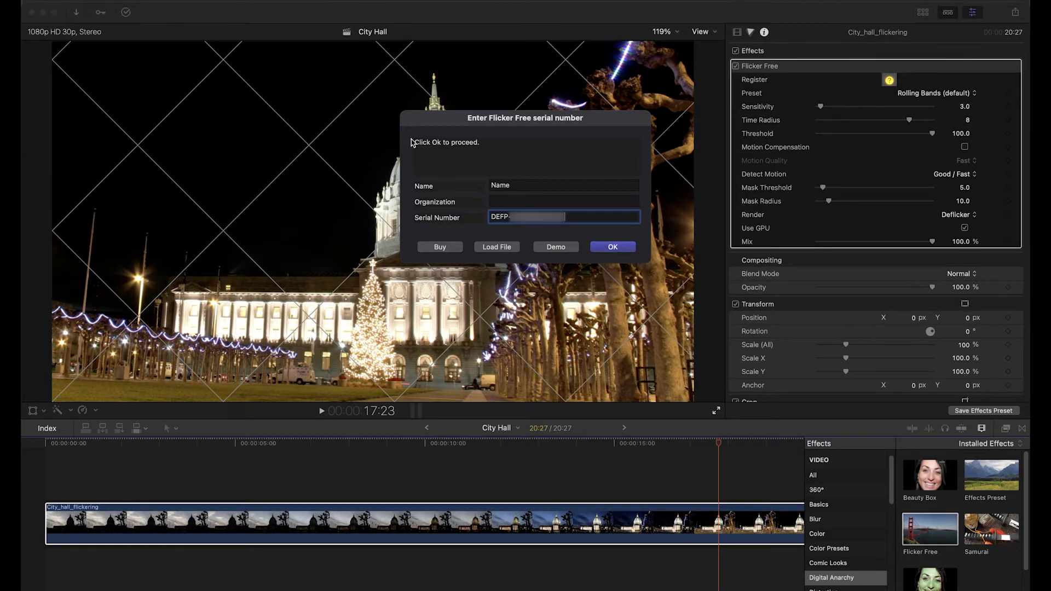
pyautogui.click(603, 250)
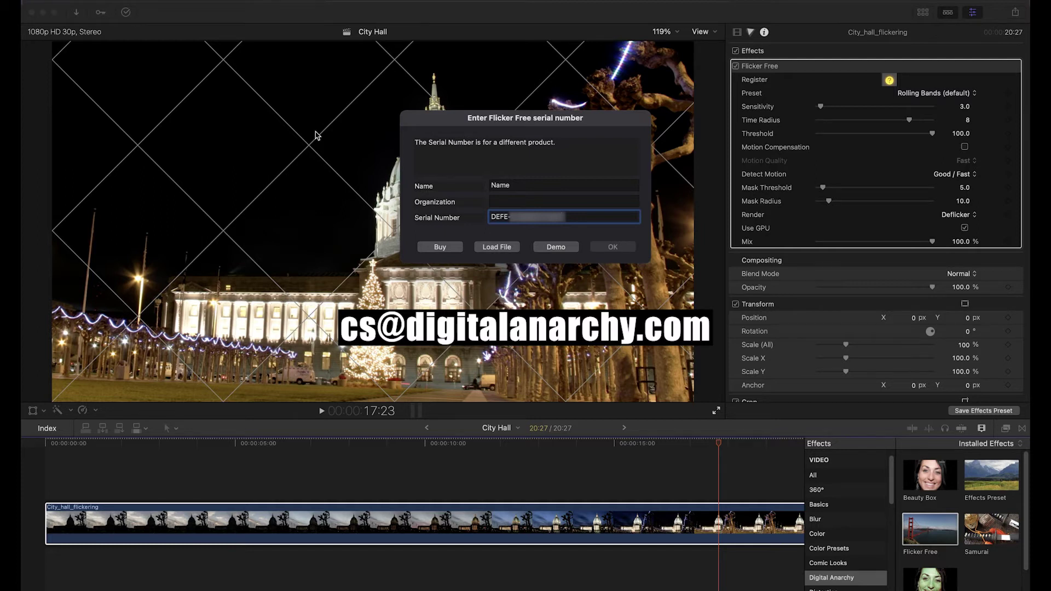
pyautogui.press('super+v')
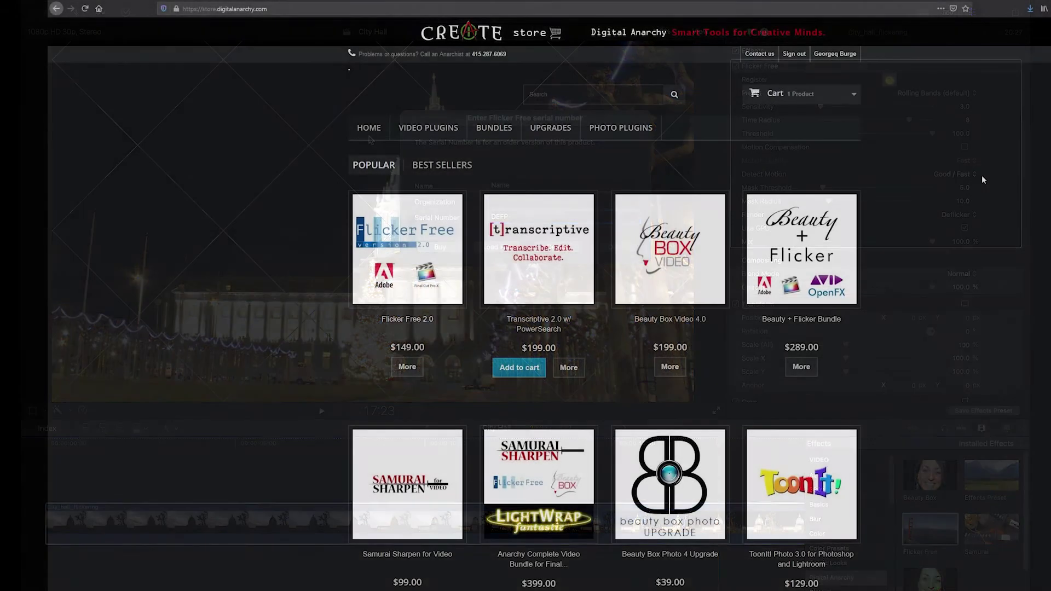
# On Digital Anarchy's site, go to the Flicker Free demo downloads and select the Older Builds list.
pyautogui.click(559, 129)
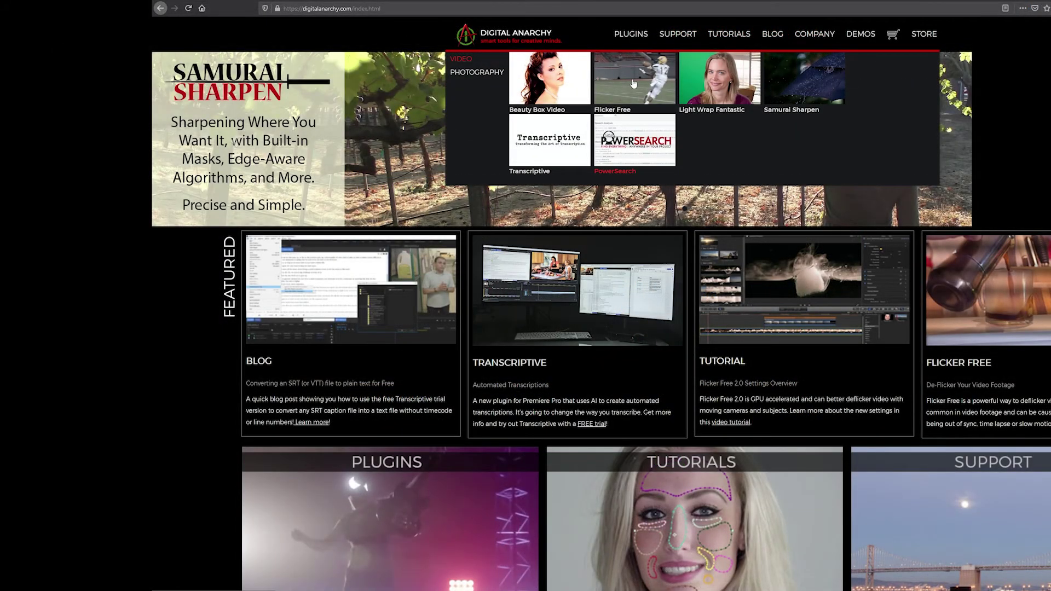
pyautogui.click(633, 83)
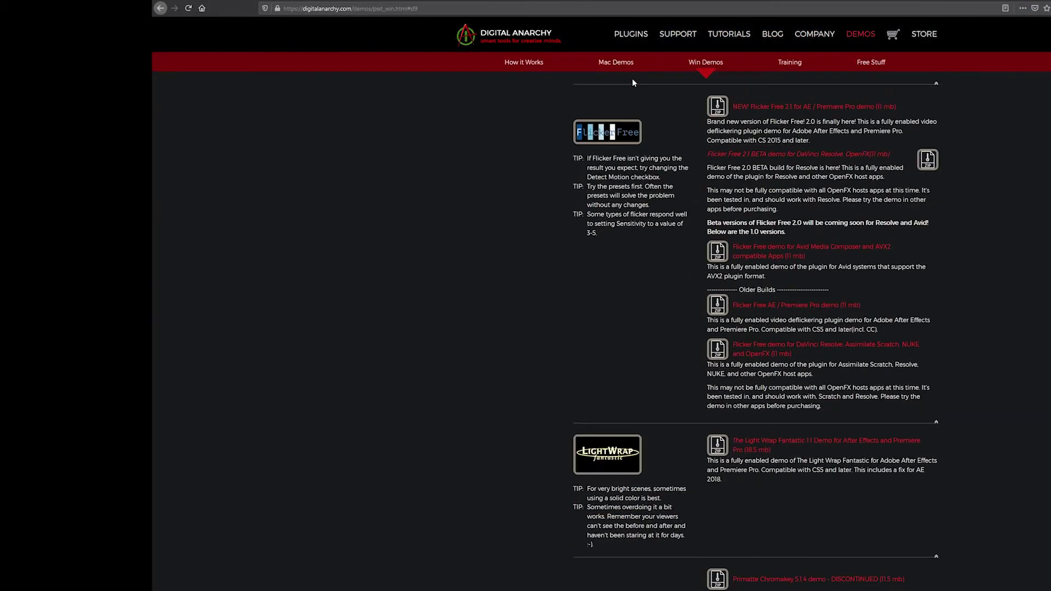
pyautogui.tripleClick(825, 277)
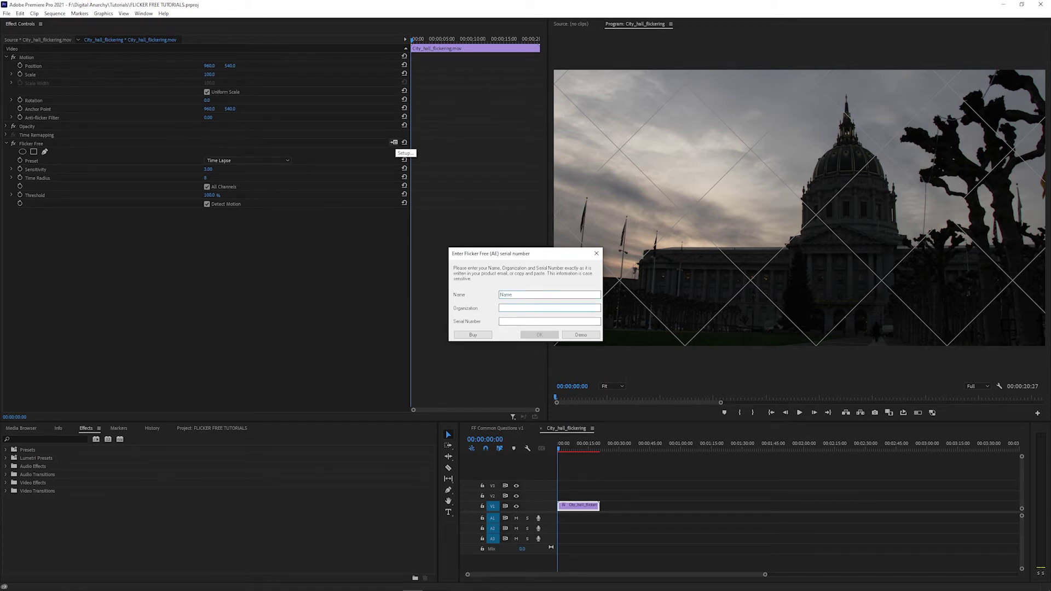
# Paste the serial in Premiere Pro, attempt online activation, and dismiss the 'Unable to contact Digital Anarchy' error.
pyautogui.hotkey('ctrl', 'v')
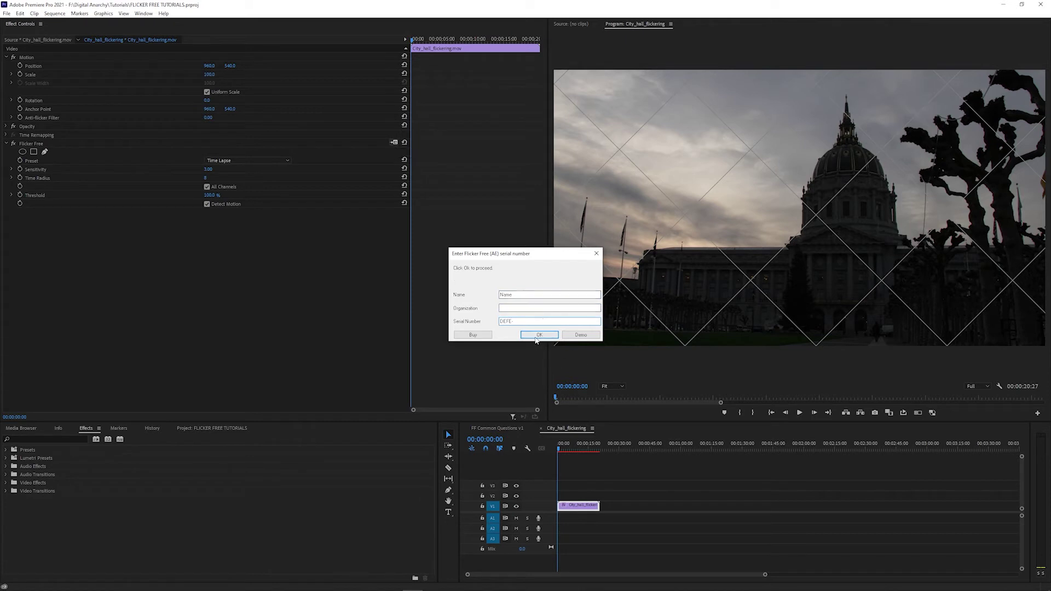
pyautogui.click(535, 336)
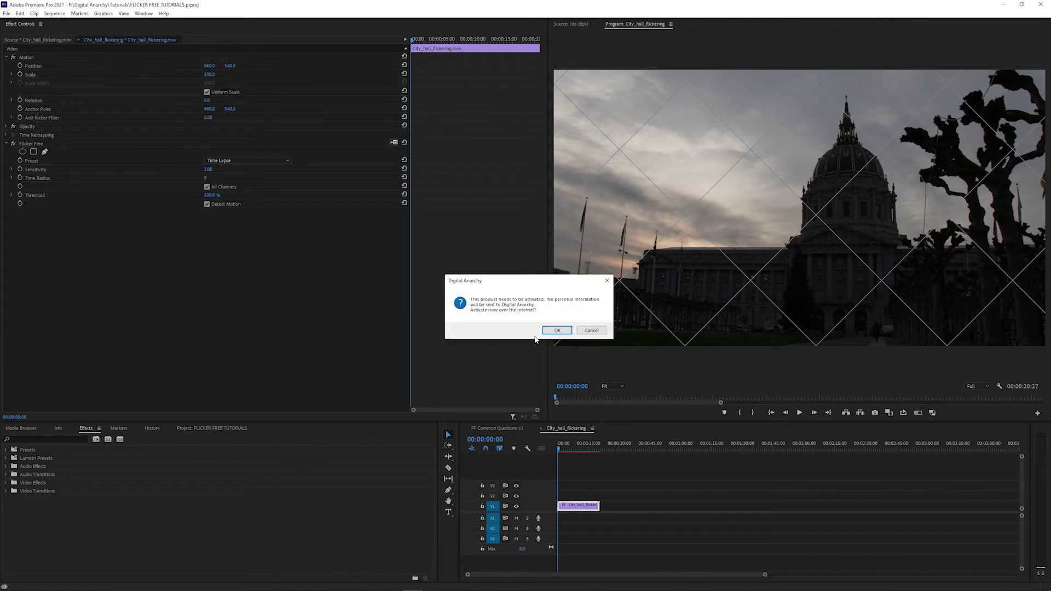
pyautogui.click(551, 334)
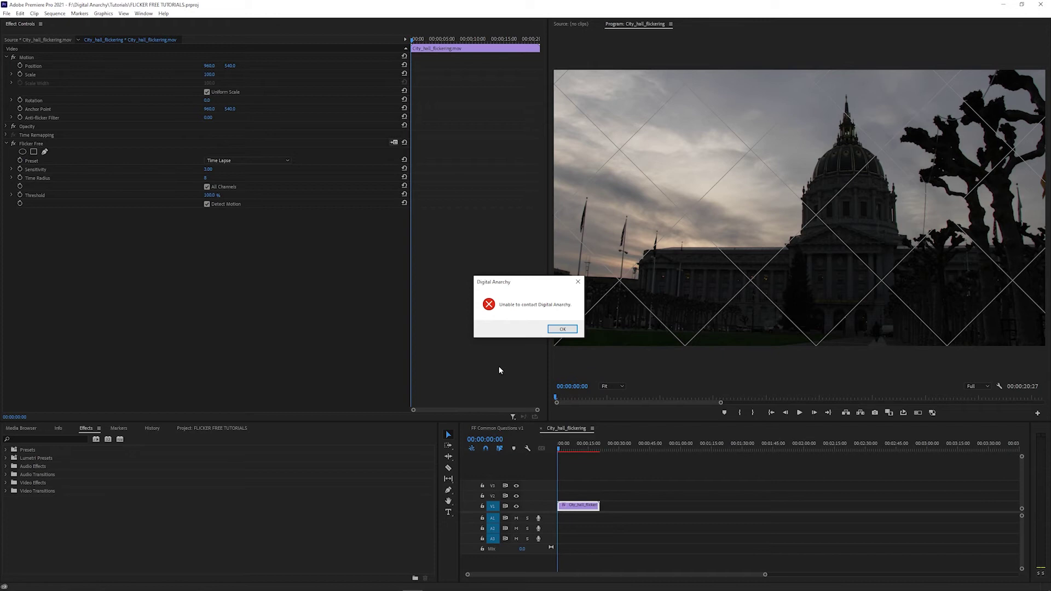
pyautogui.click(560, 331)
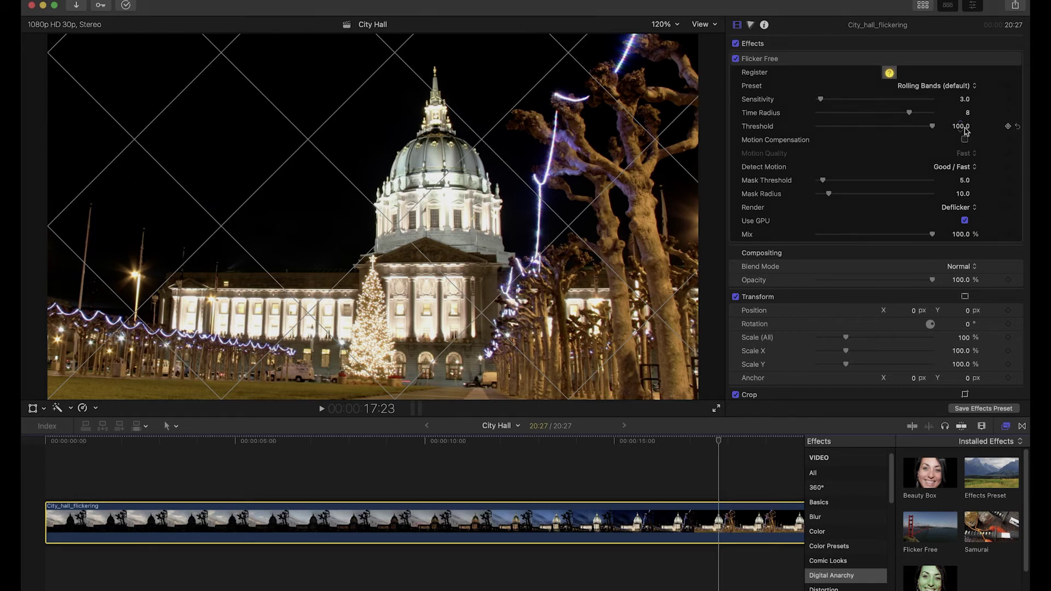
# Set Flicker Free's Threshold to 99 to remove the watermark grid, and restore the Default workspace.
pyautogui.click(963, 127)
pyautogui.write('99')
pyautogui.press('Return')
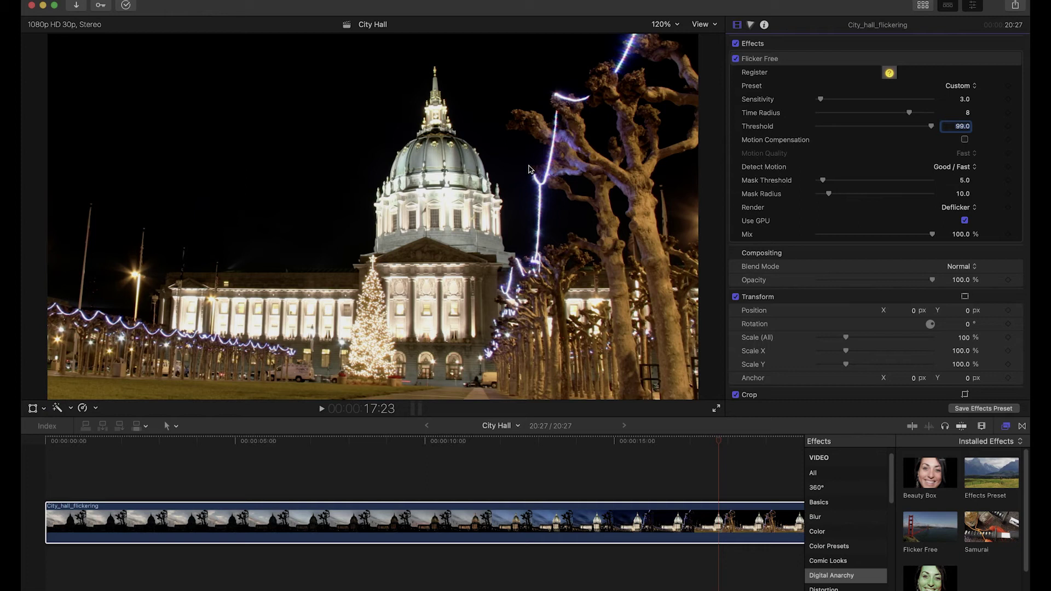
pyautogui.click(315, 6)
pyautogui.click(258, 181)
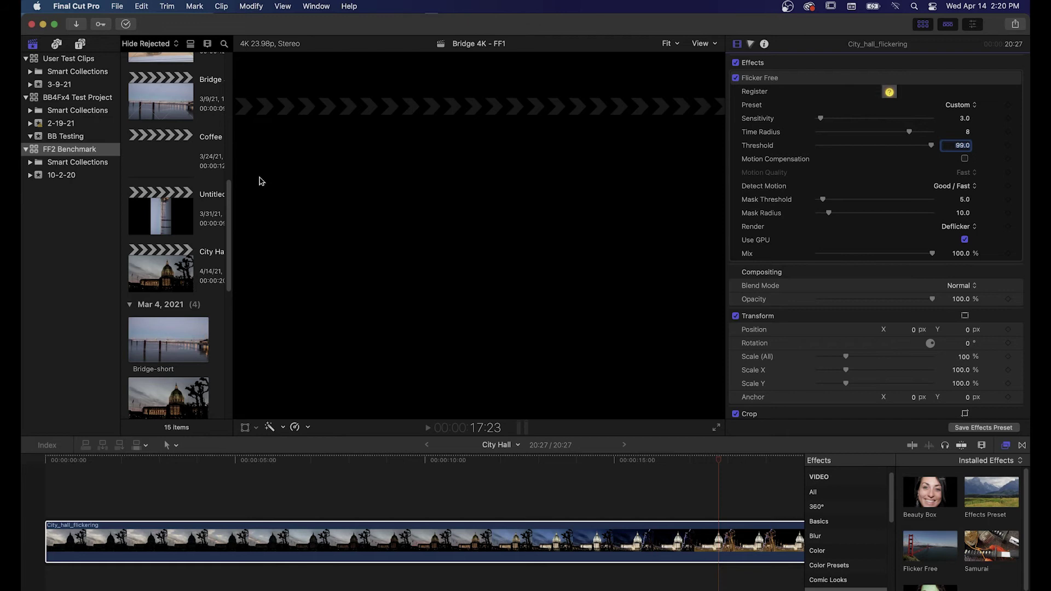
# Delete the City Hall project's render files with Delete Generated Project Files.
pyautogui.click(174, 259)
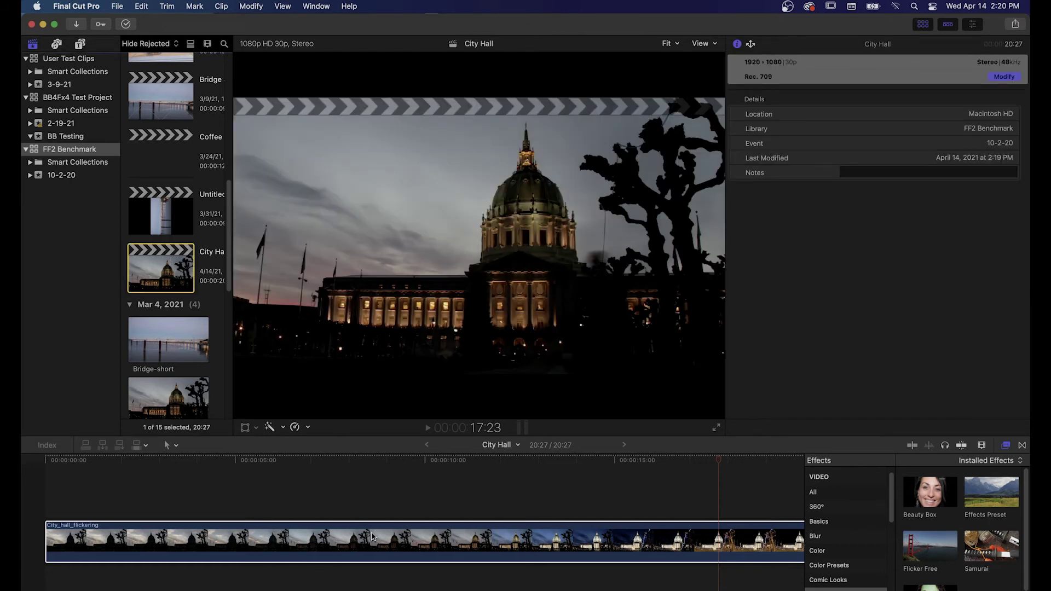
pyautogui.click(118, 4)
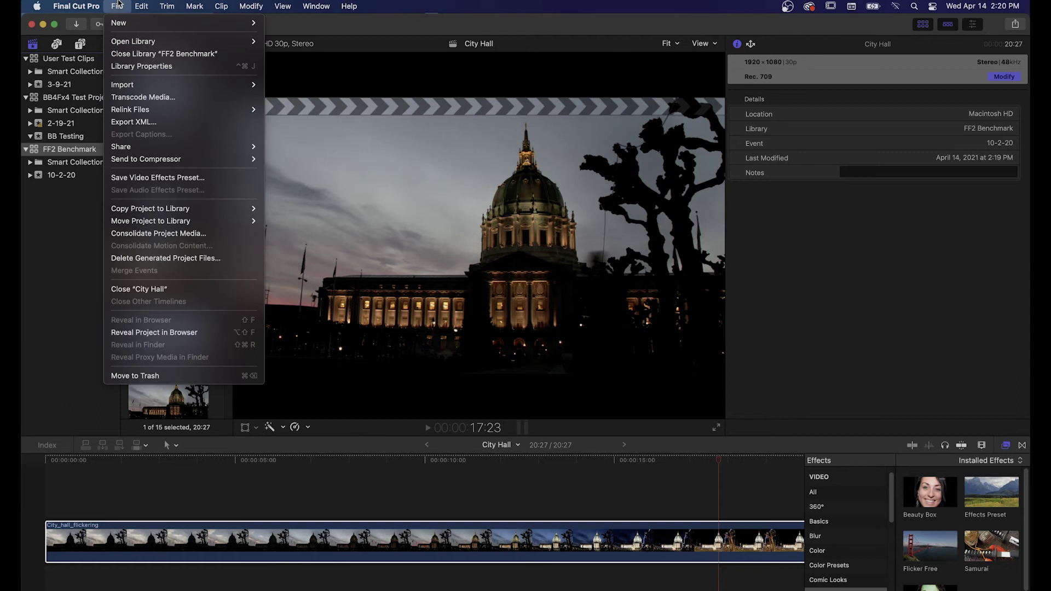
pyautogui.click(167, 258)
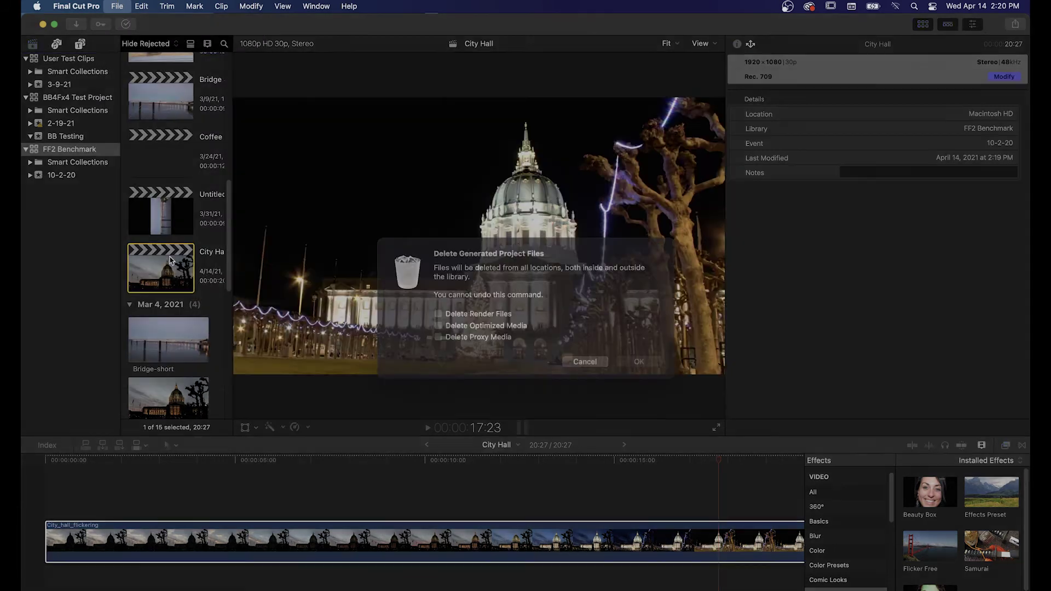
pyautogui.click(438, 327)
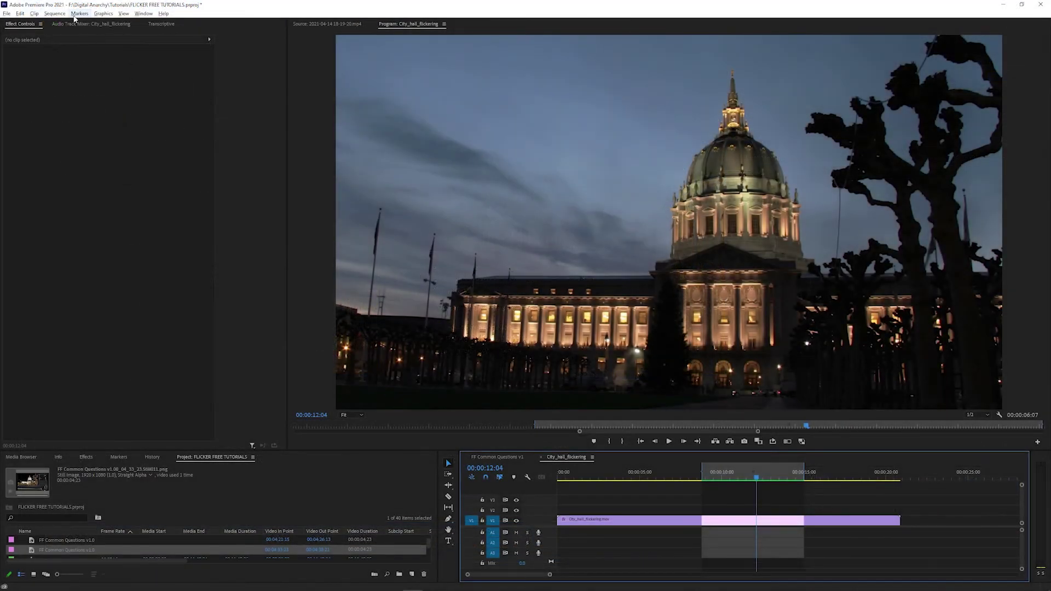
pyautogui.click(61, 14)
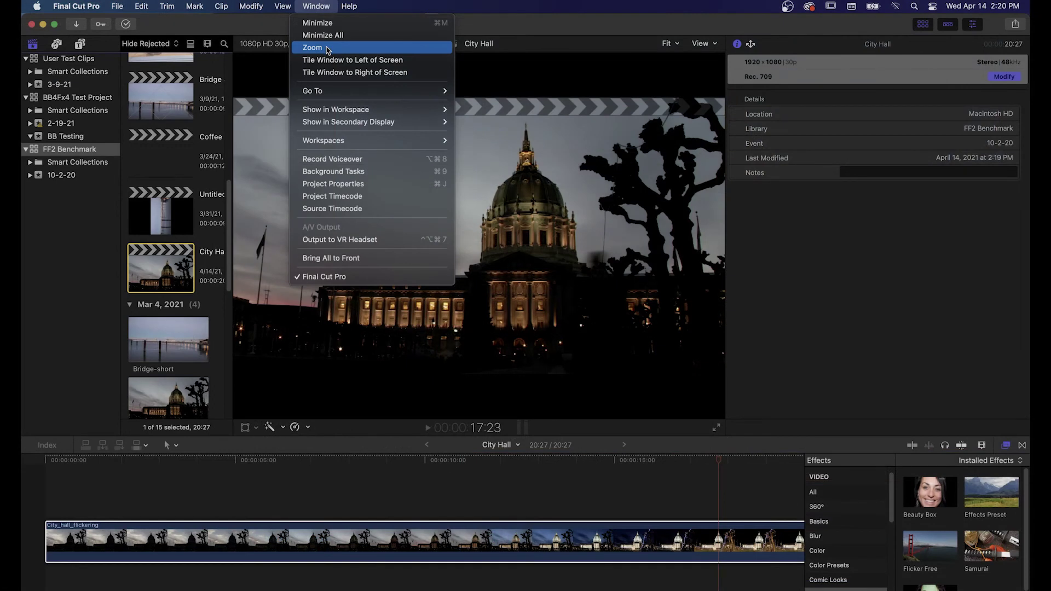
# Open Final Cut Pro Preferences on the Playback tab.
pyautogui.click(320, 4)
pyautogui.click(115, 4)
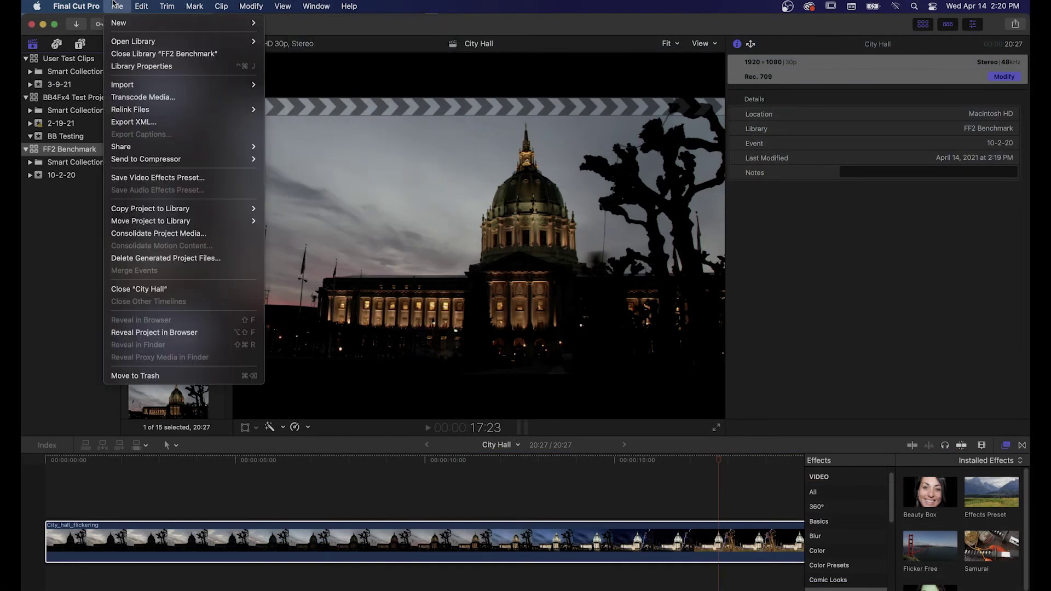
pyautogui.moveTo(77, 6)
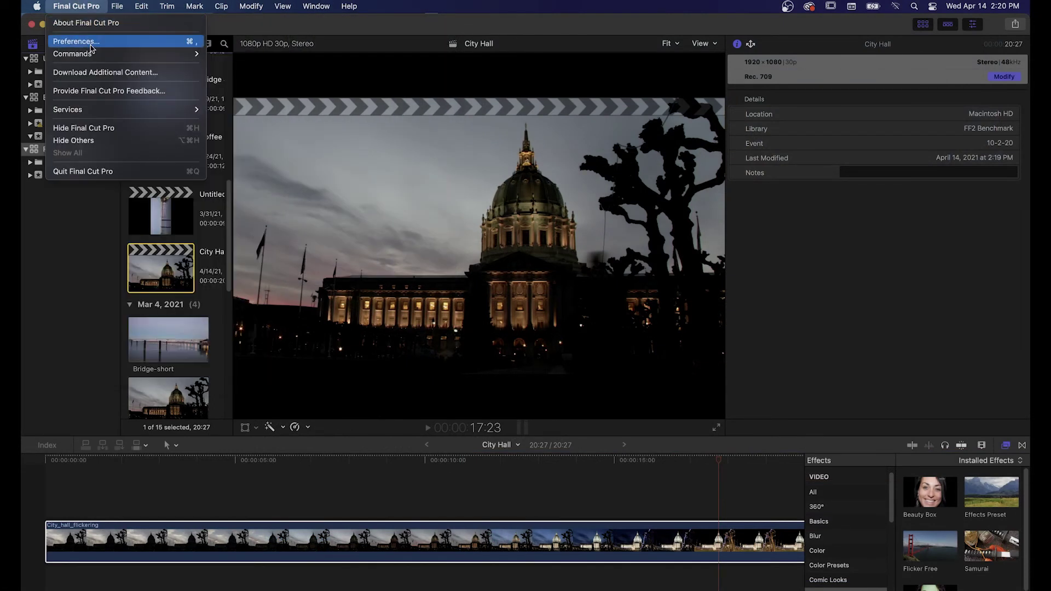
pyautogui.click(88, 40)
pyautogui.click(494, 147)
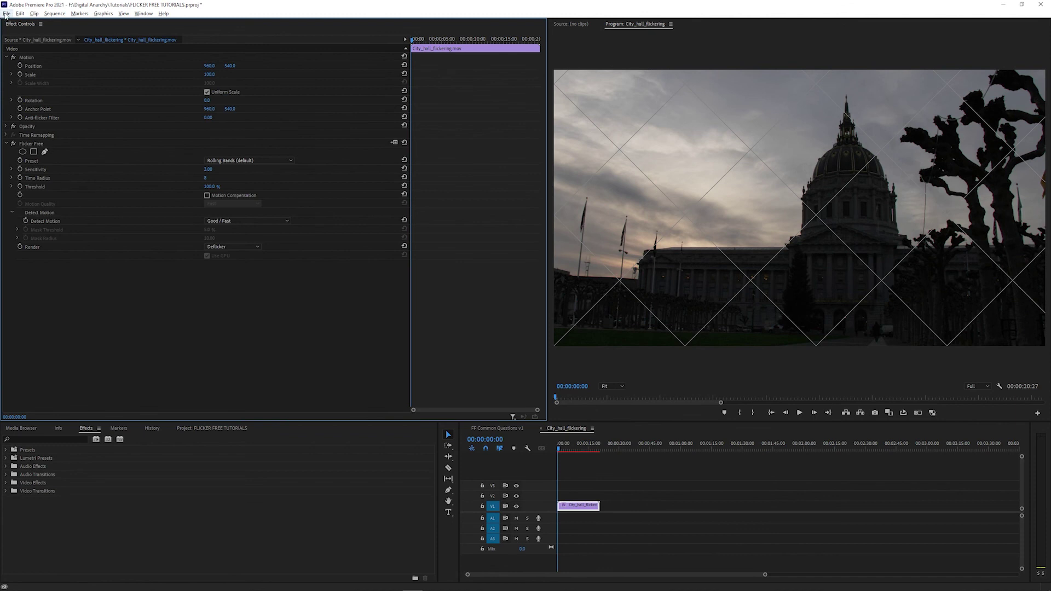
# In Project Settings > General, set the renderer to Mercury Playback Engine GPU Acceleration (CUDA).
pyautogui.click(6, 14)
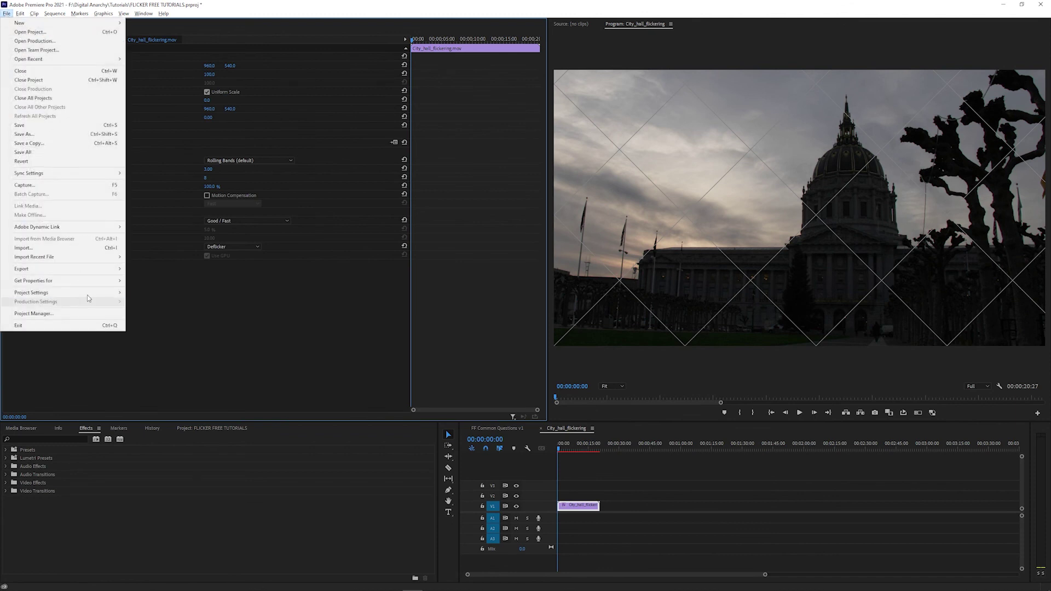
pyautogui.moveTo(90, 293)
pyautogui.click(152, 293)
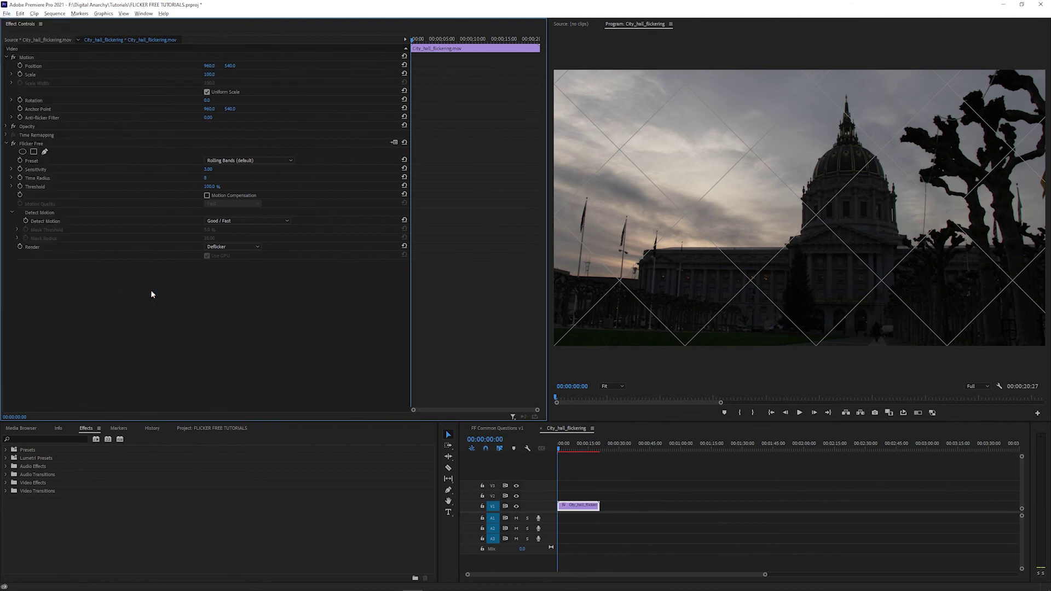
pyautogui.click(408, 195)
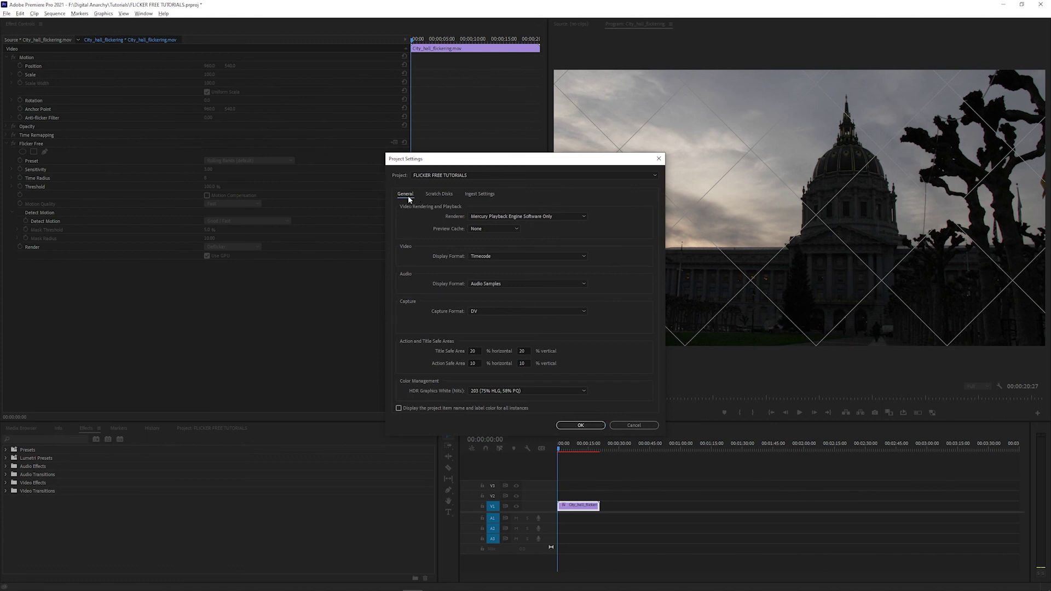
pyautogui.click(494, 215)
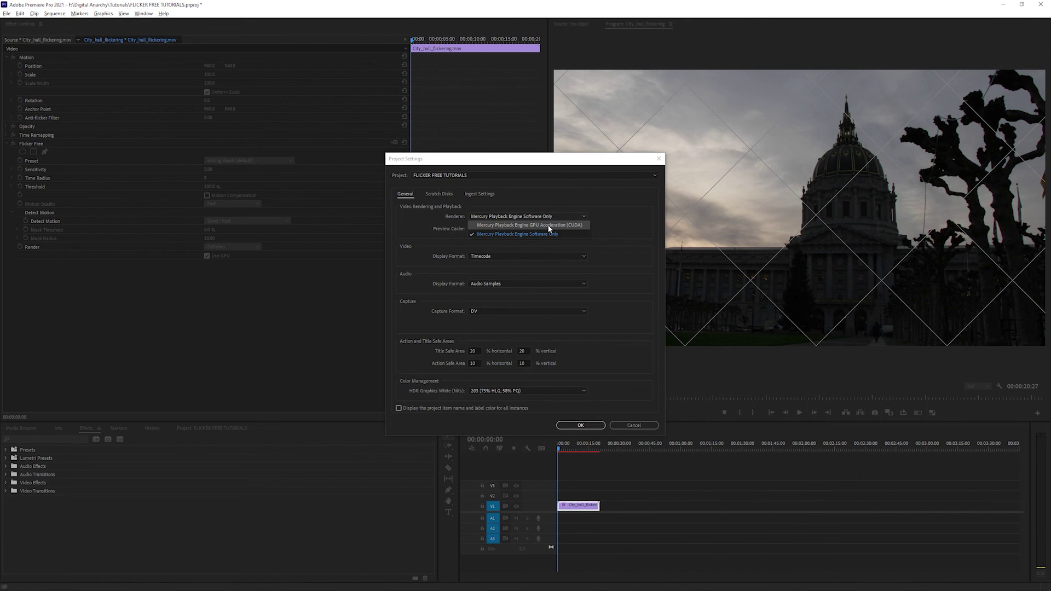
pyautogui.click(549, 225)
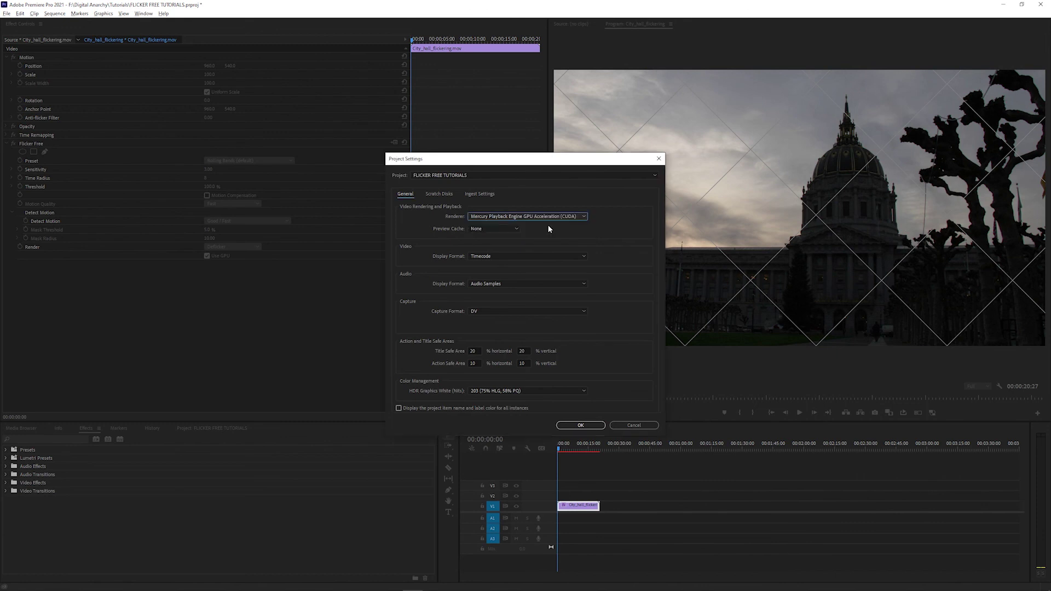
pyautogui.click(585, 424)
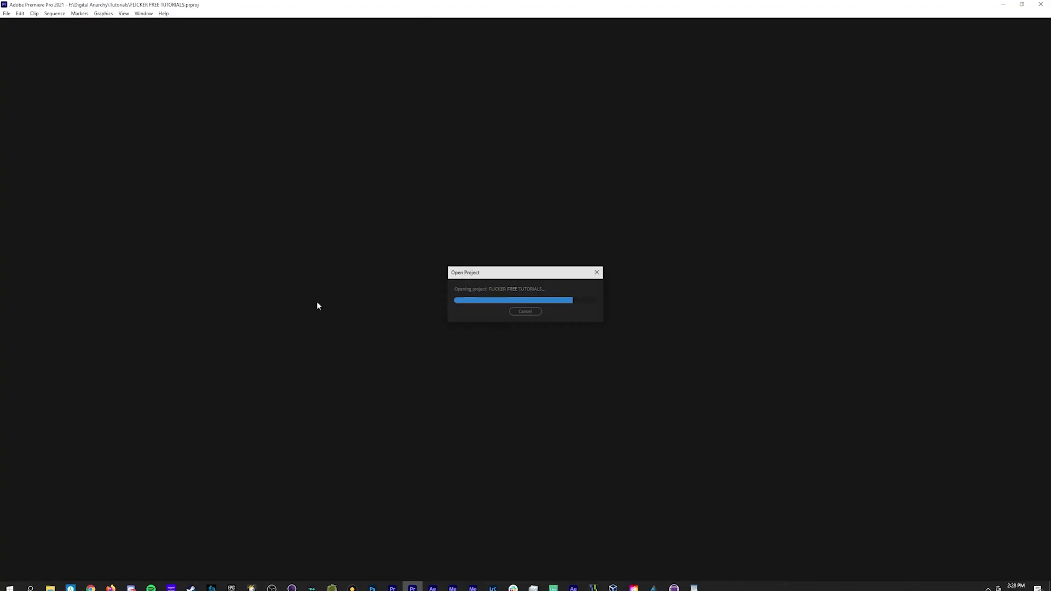